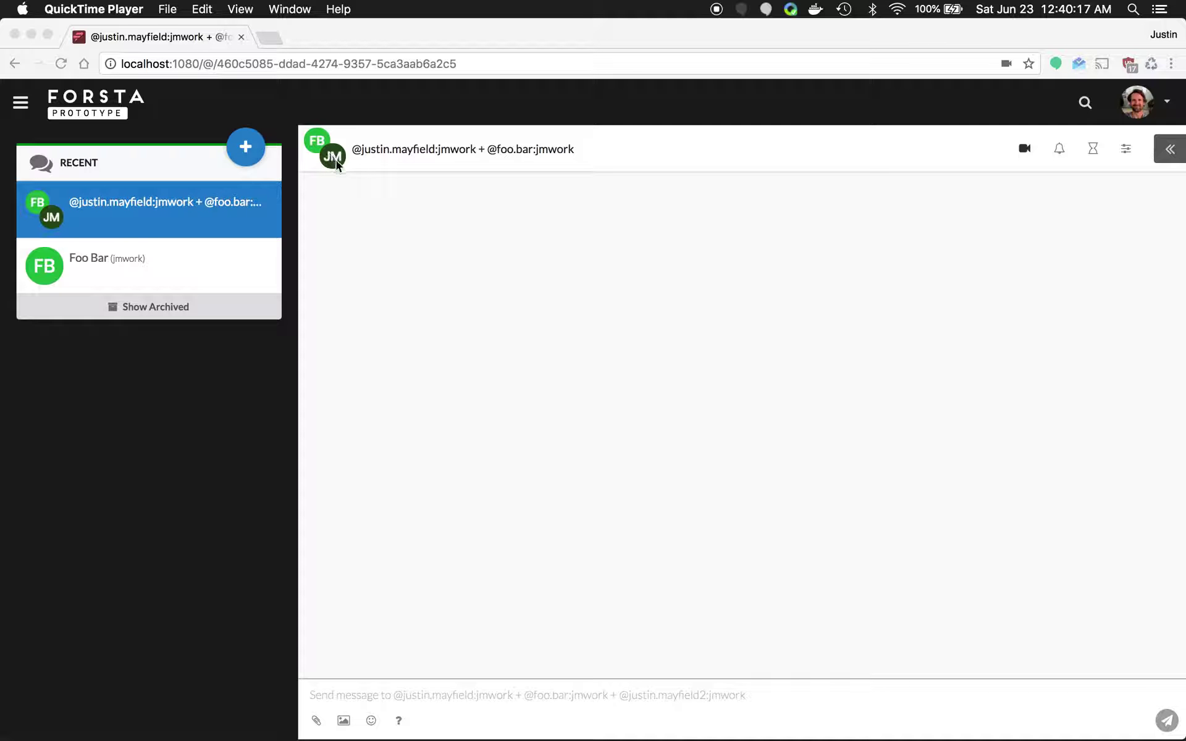
# - After viewing FB's contact card, open the Foo Bar thread and start a video call
pyautogui.click(60, 267)
pyautogui.click(44, 266)
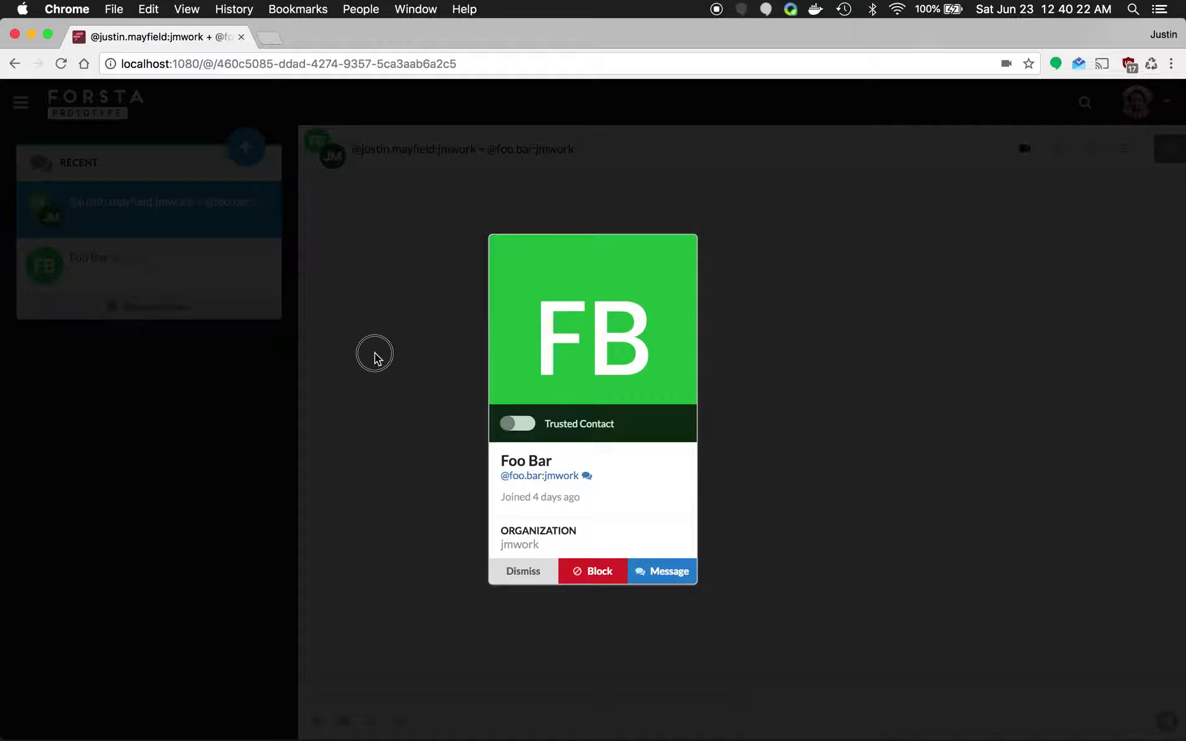
pyautogui.click(374, 353)
pyautogui.click(145, 278)
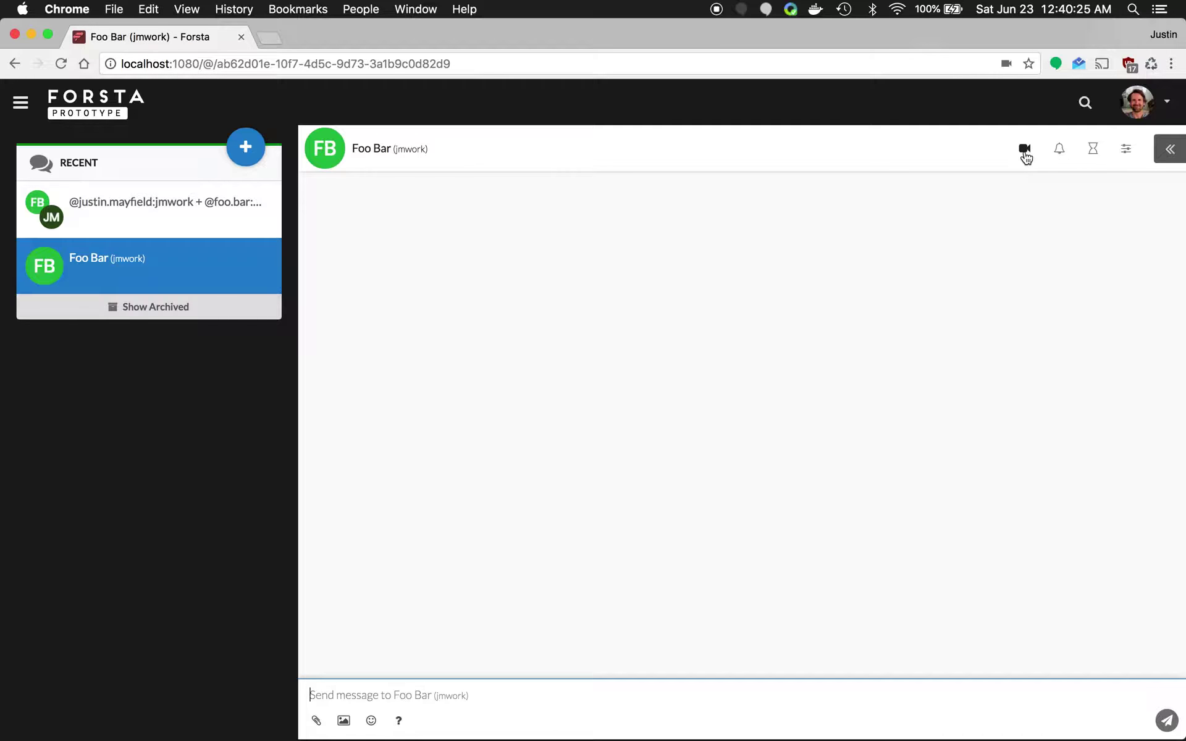
pyautogui.click(1024, 149)
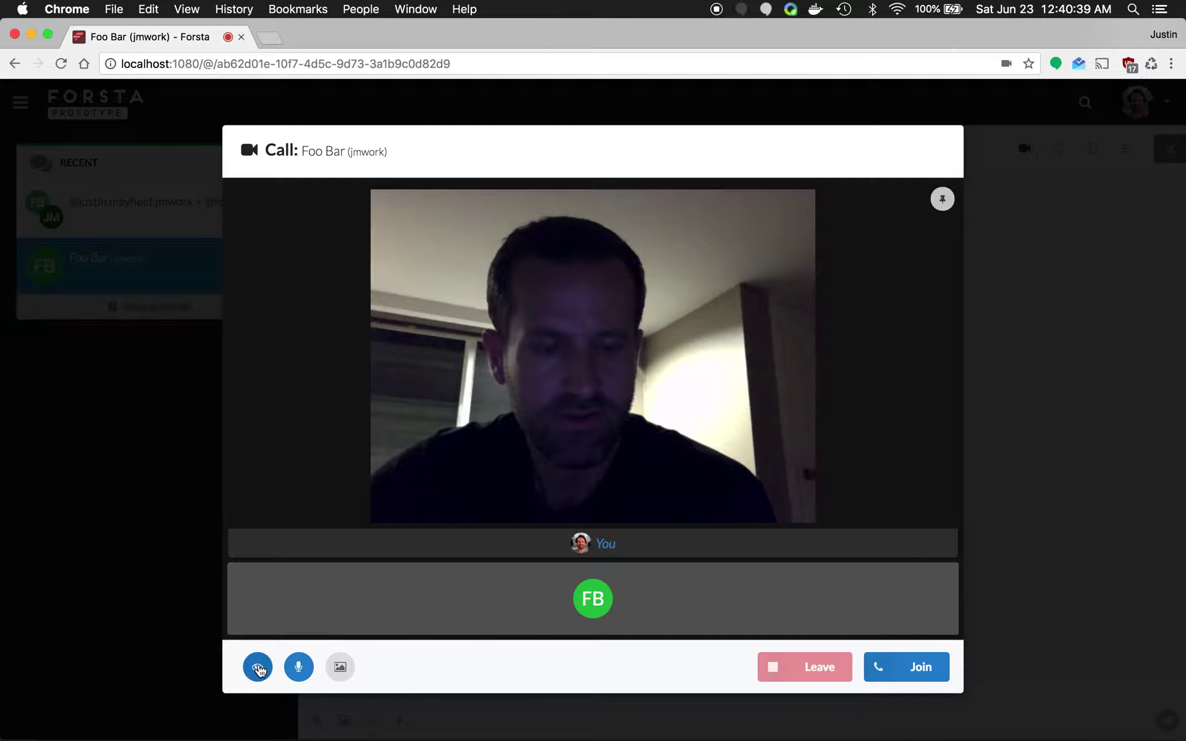
# - Turn your camera off and back on, then pin and unpin FB as presenter
pyautogui.click(259, 668)
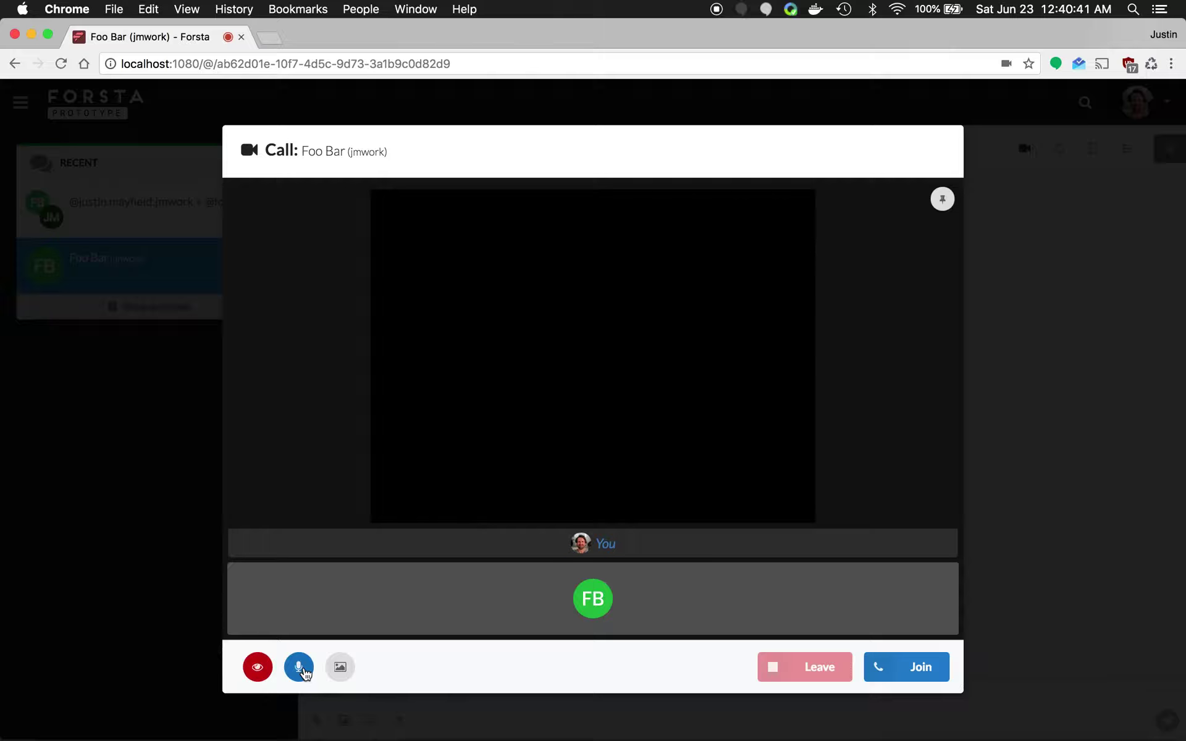
pyautogui.click(262, 669)
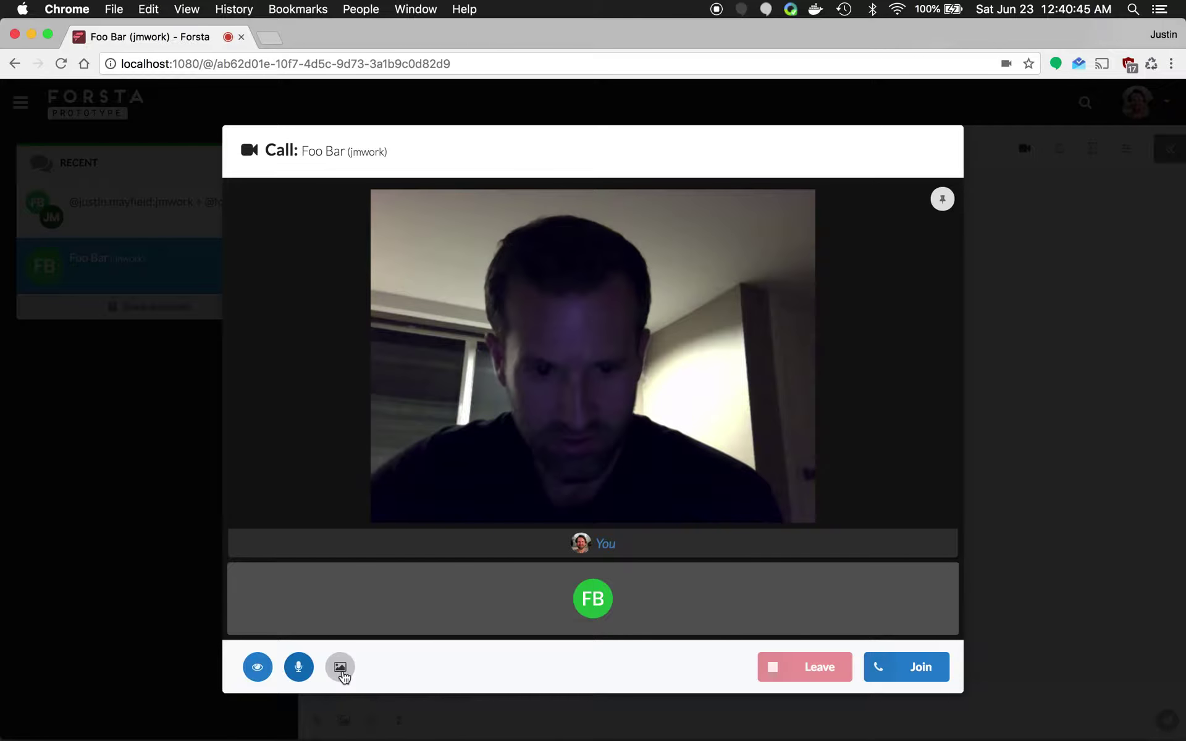
pyautogui.moveTo(650, 598)
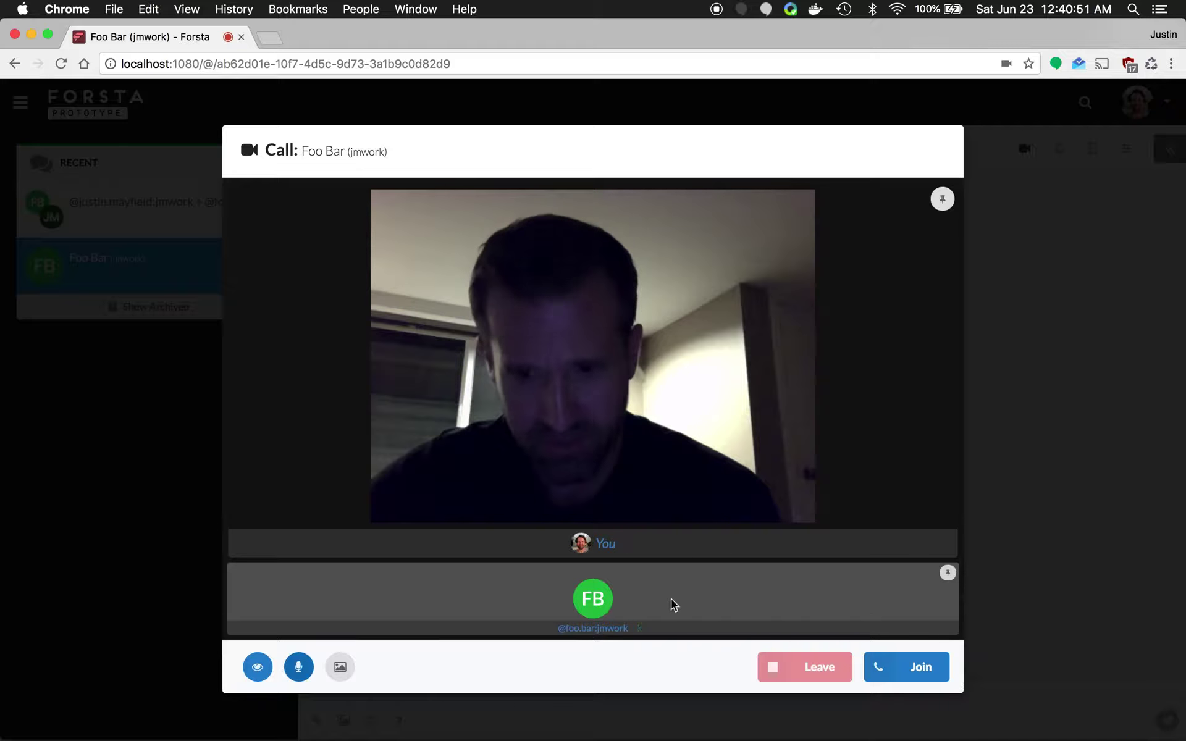
pyautogui.click(950, 577)
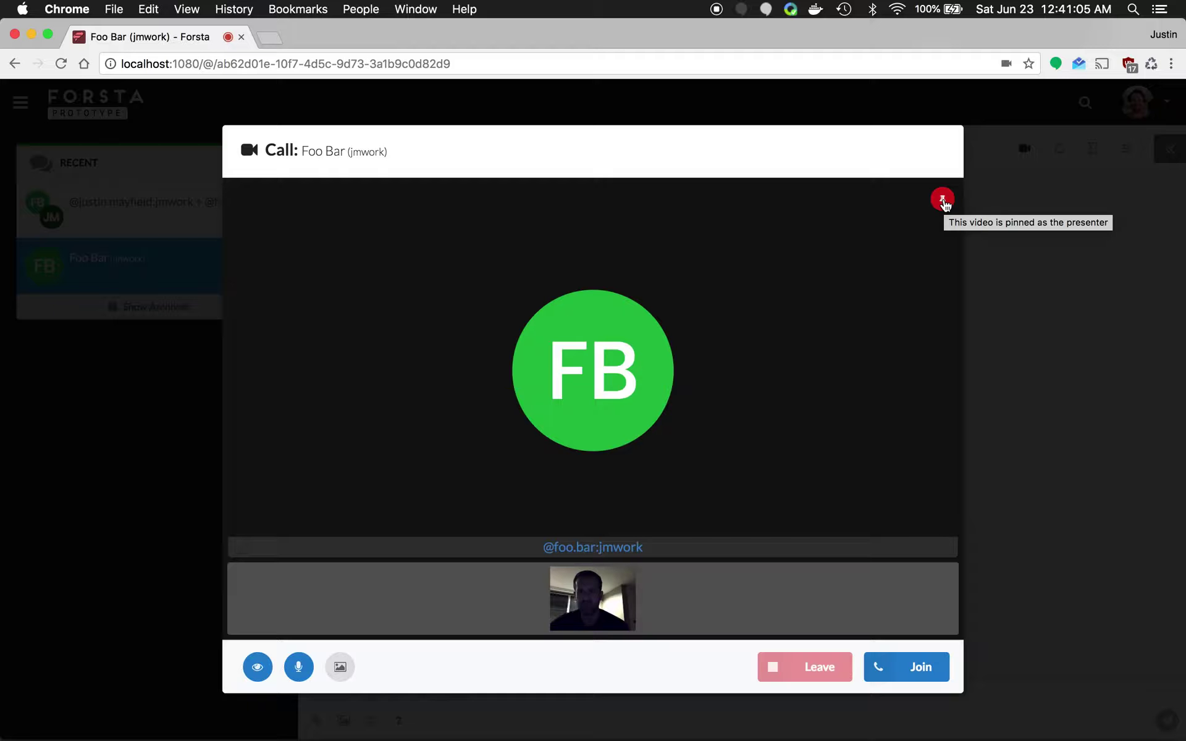
pyautogui.click(943, 199)
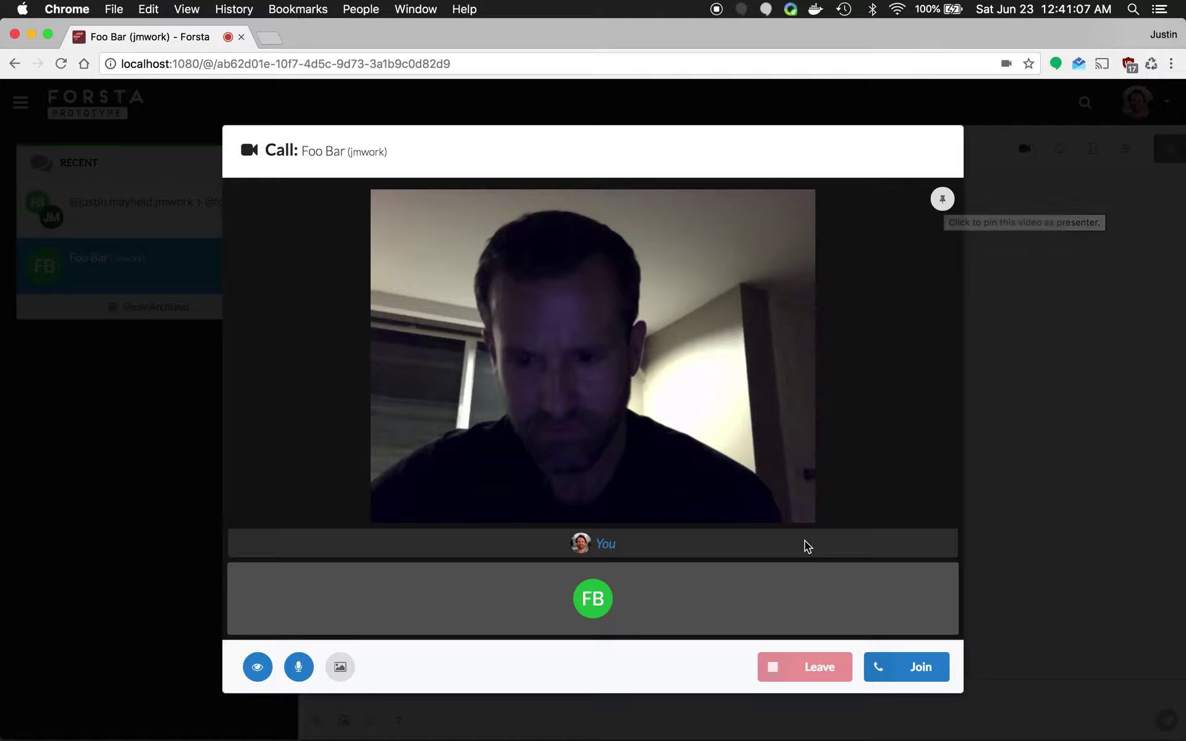
# - Join the video call with Foo Bar
pyautogui.click(907, 669)
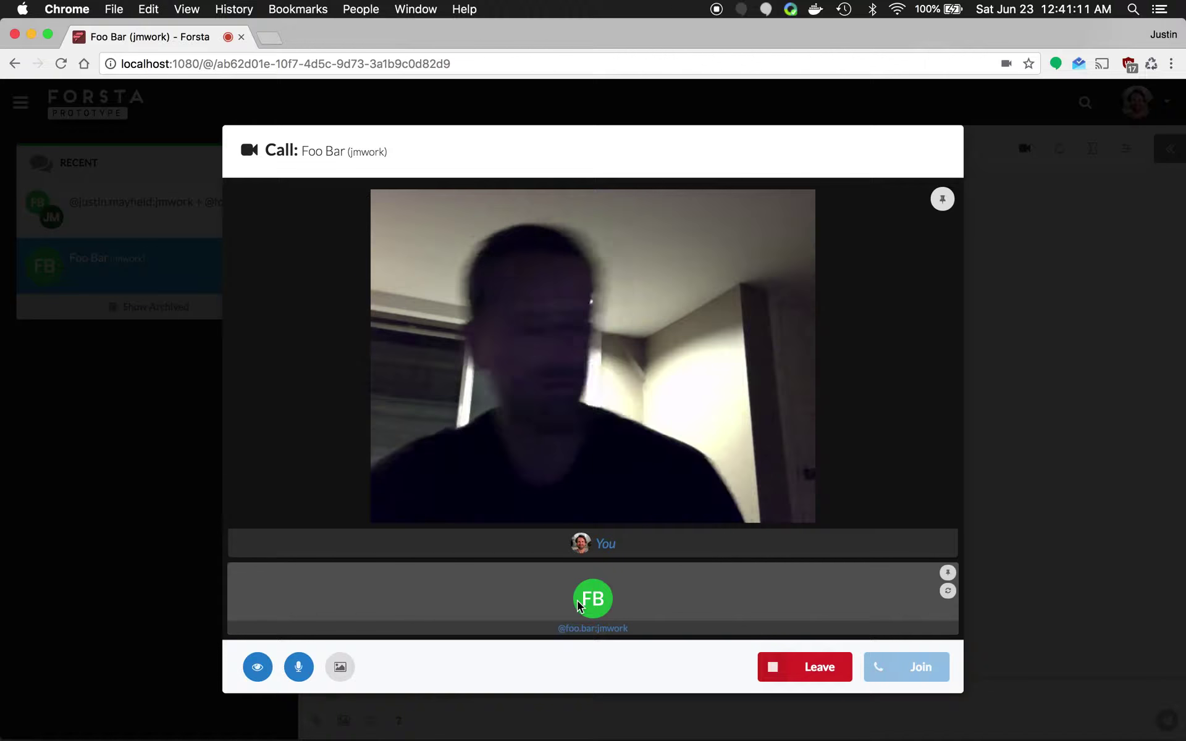
pyautogui.moveTo(593, 598)
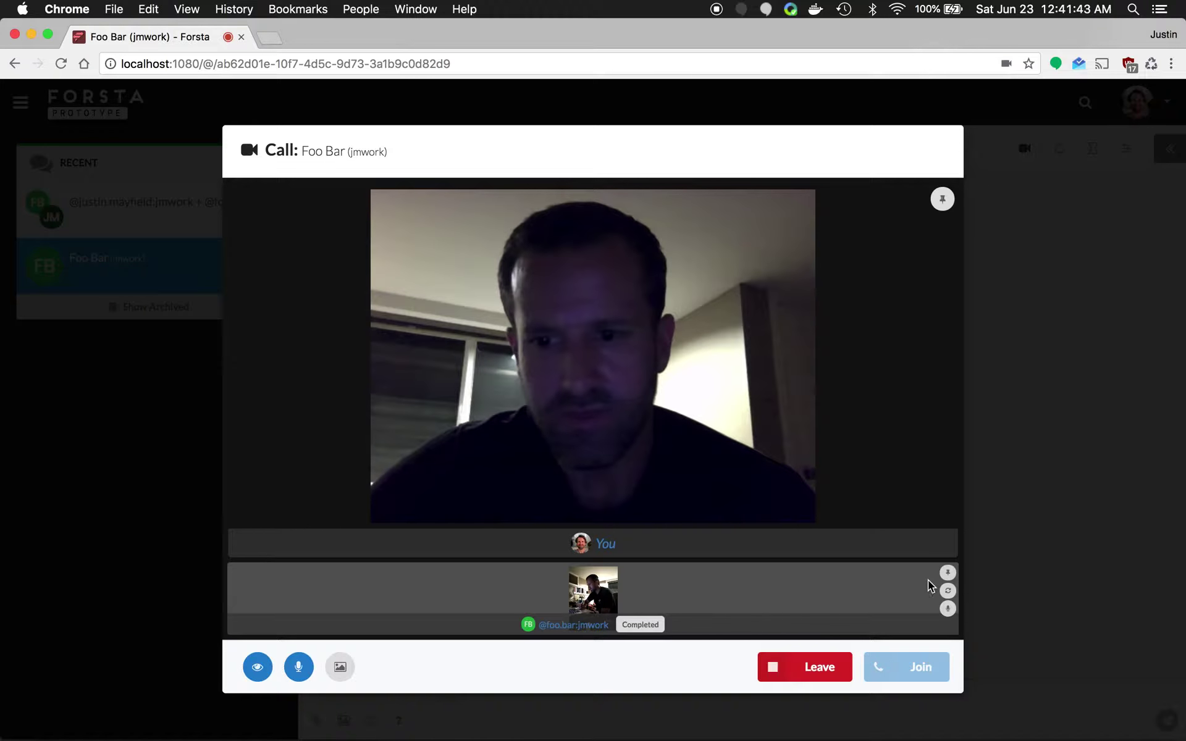
# - Pin Foo Bar's video as presenter, then mute Foo Bar's audio stream
pyautogui.click(947, 573)
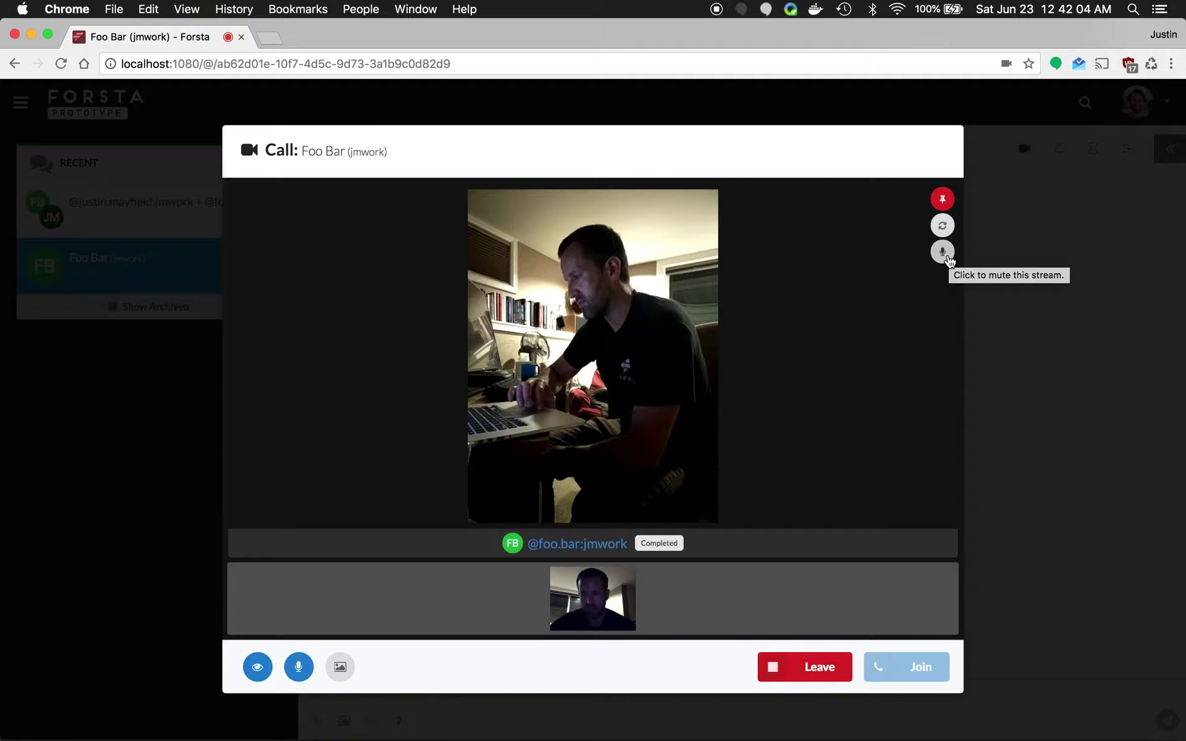
pyautogui.click(942, 251)
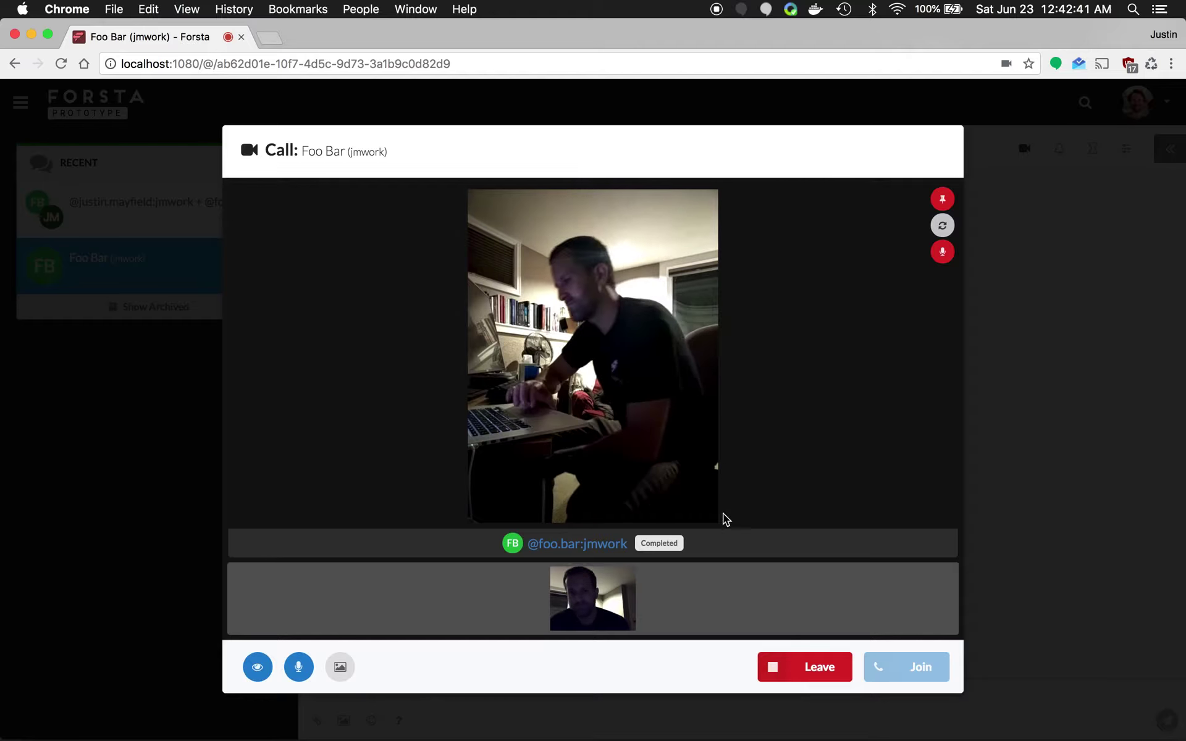
# - Leave the Foo Bar call and start a group-thread video call with your microphone muted
pyautogui.click(804, 666)
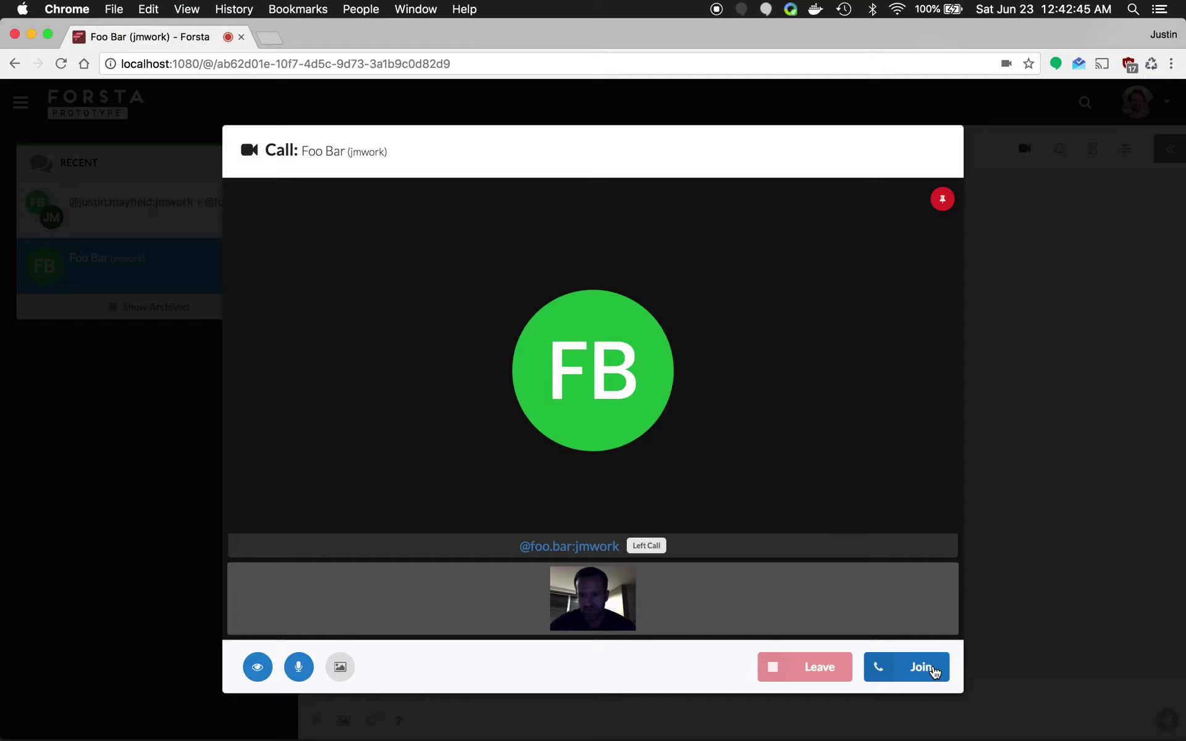
pyautogui.click(1023, 645)
pyautogui.click(140, 209)
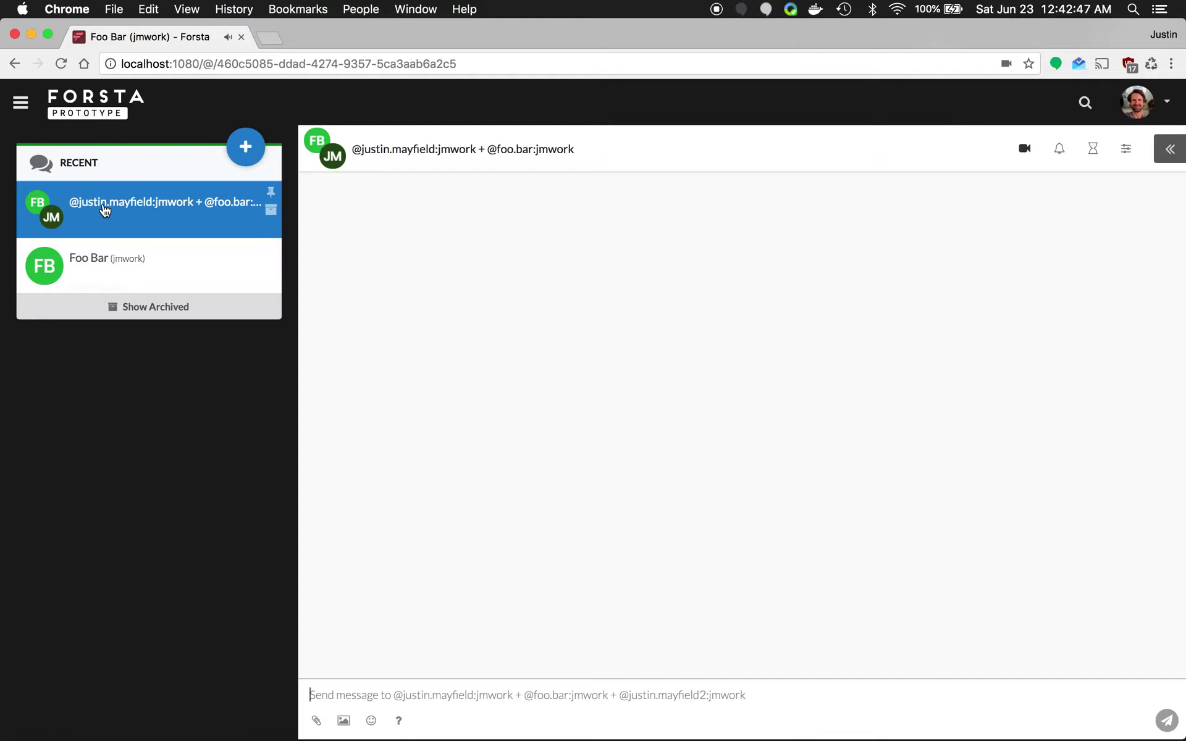
pyautogui.click(1025, 148)
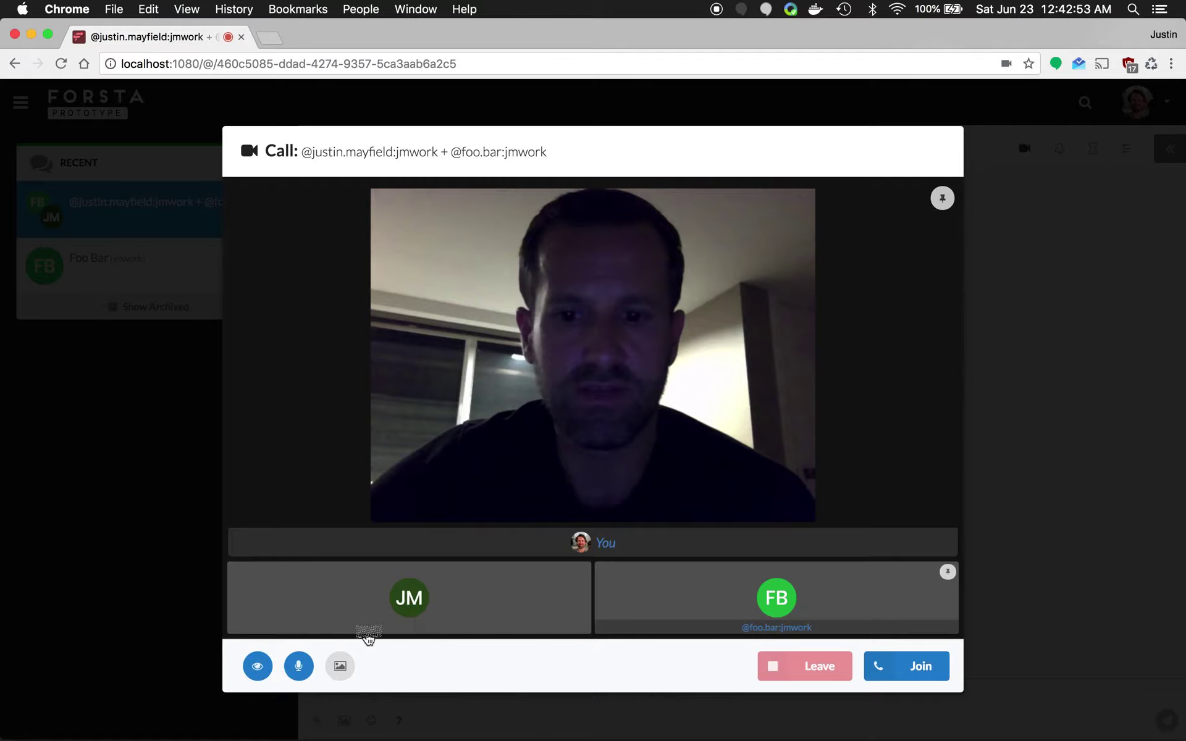
pyautogui.click(299, 666)
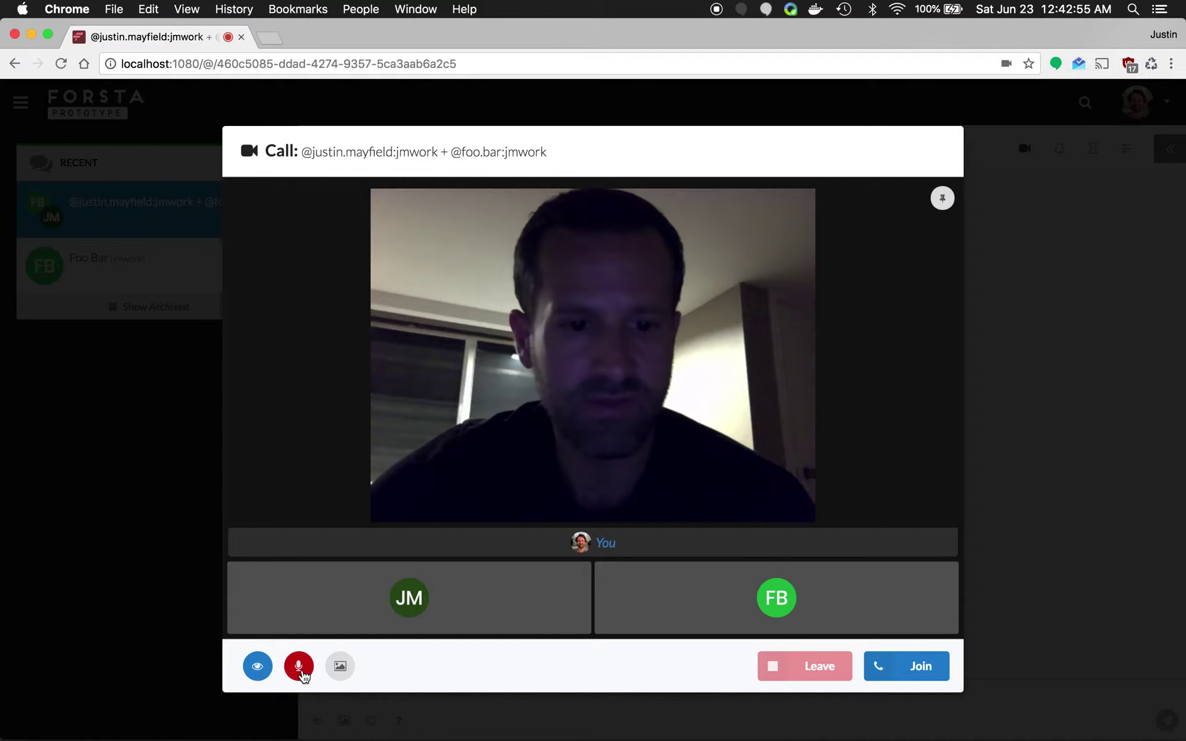
# - Join the group video call muted, then show all windows in Mission Control
pyautogui.click(927, 669)
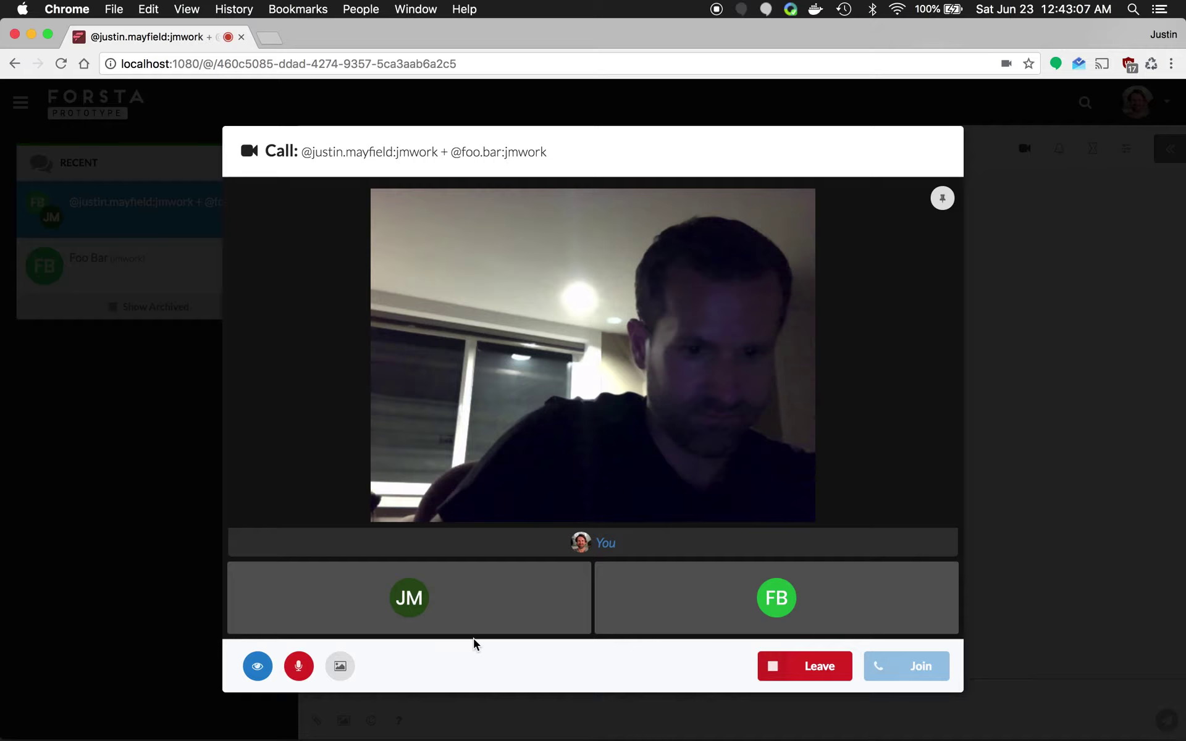
pyautogui.hotkey('ctrl', 'Up')
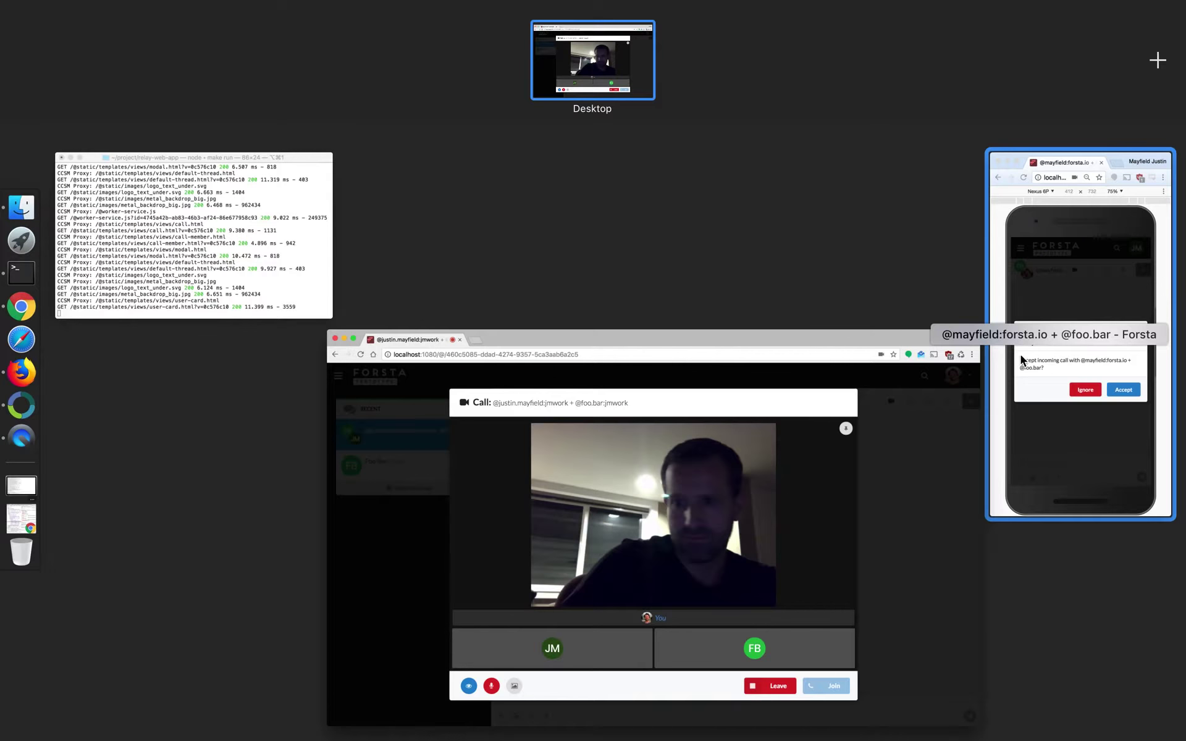
# - Accept the group call on the Nexus 6P emulator, move it aside, and mute system sound
pyautogui.click(1070, 306)
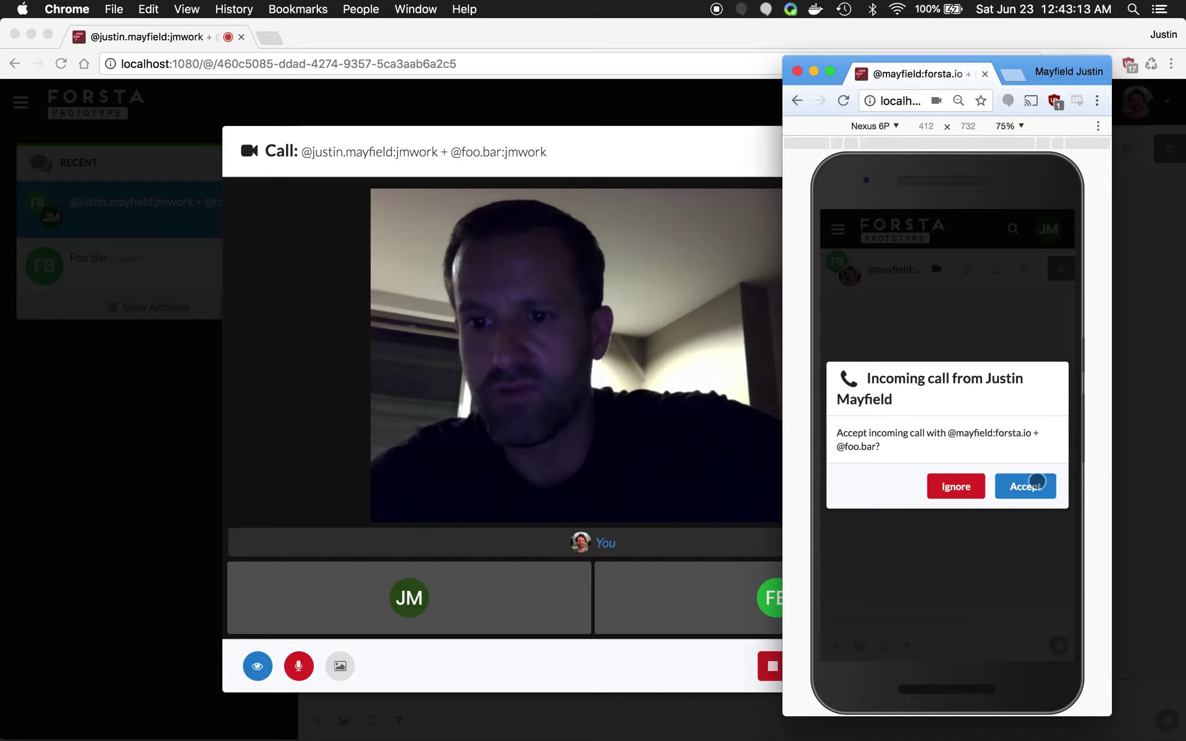
pyautogui.click(1026, 486)
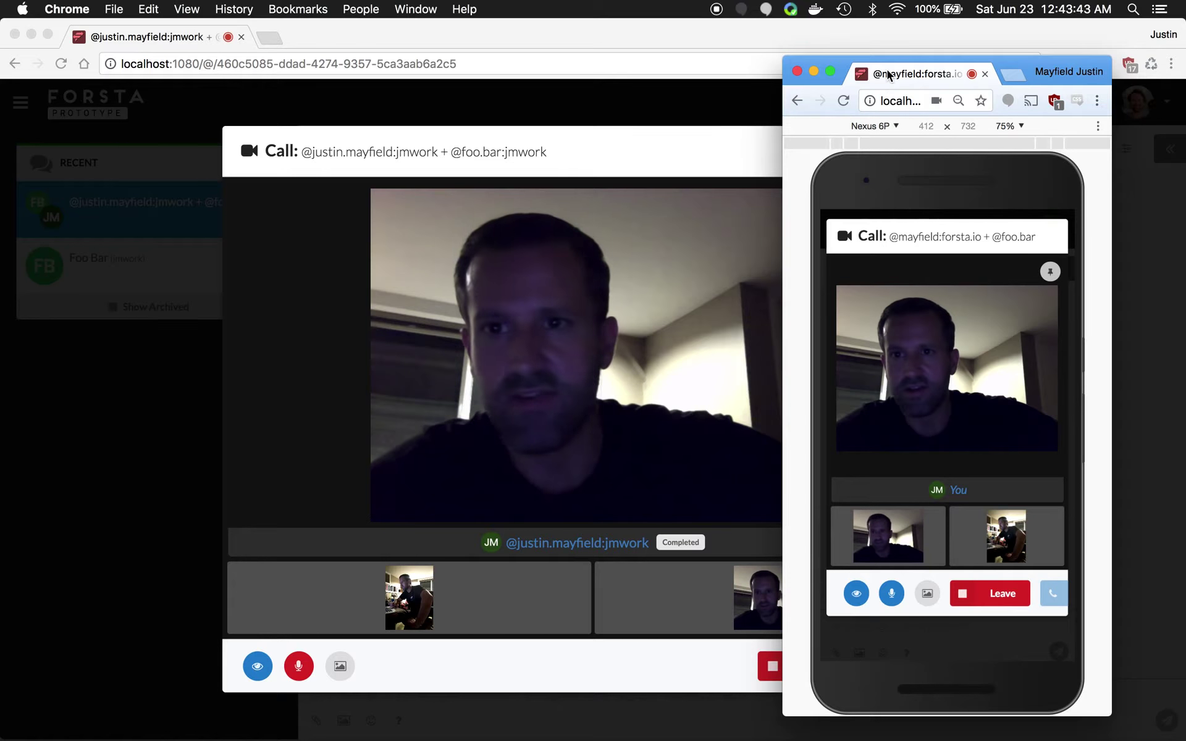
pyautogui.moveTo(883, 80)
pyautogui.mouseDown()
pyautogui.moveTo(1007, 67)
pyautogui.moveTo(994, 45)
pyautogui.mouseUp()
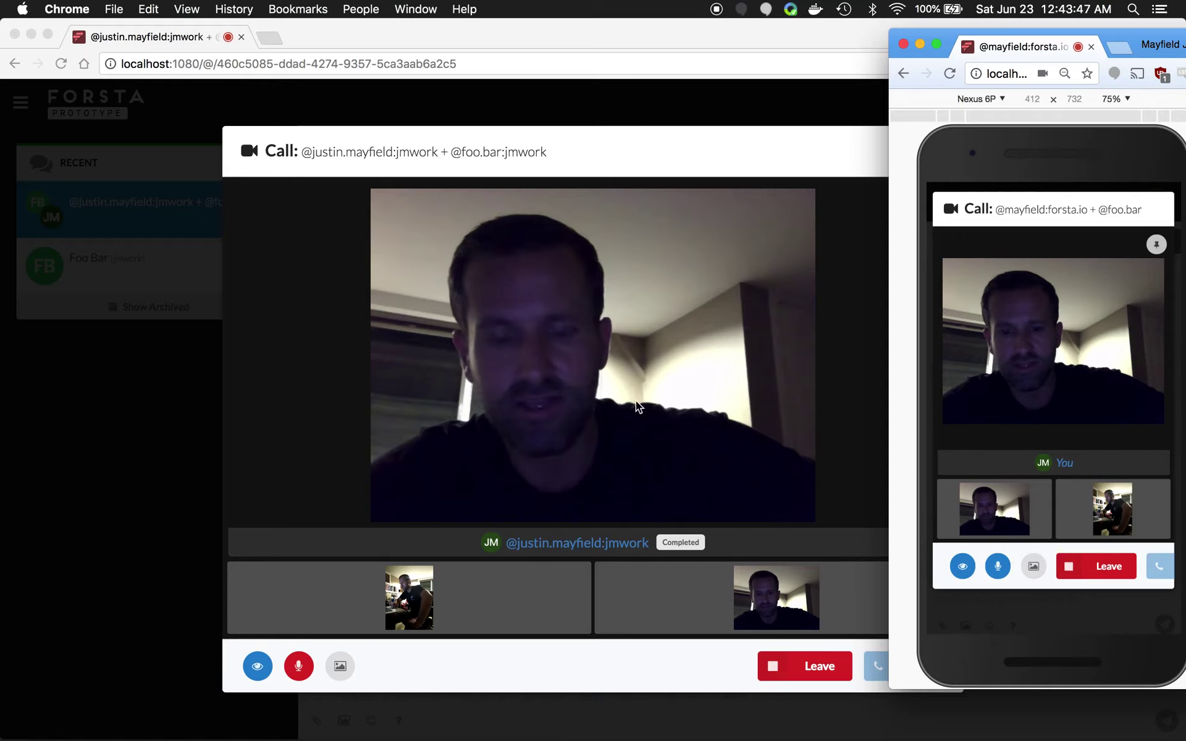
pyautogui.click(630, 137)
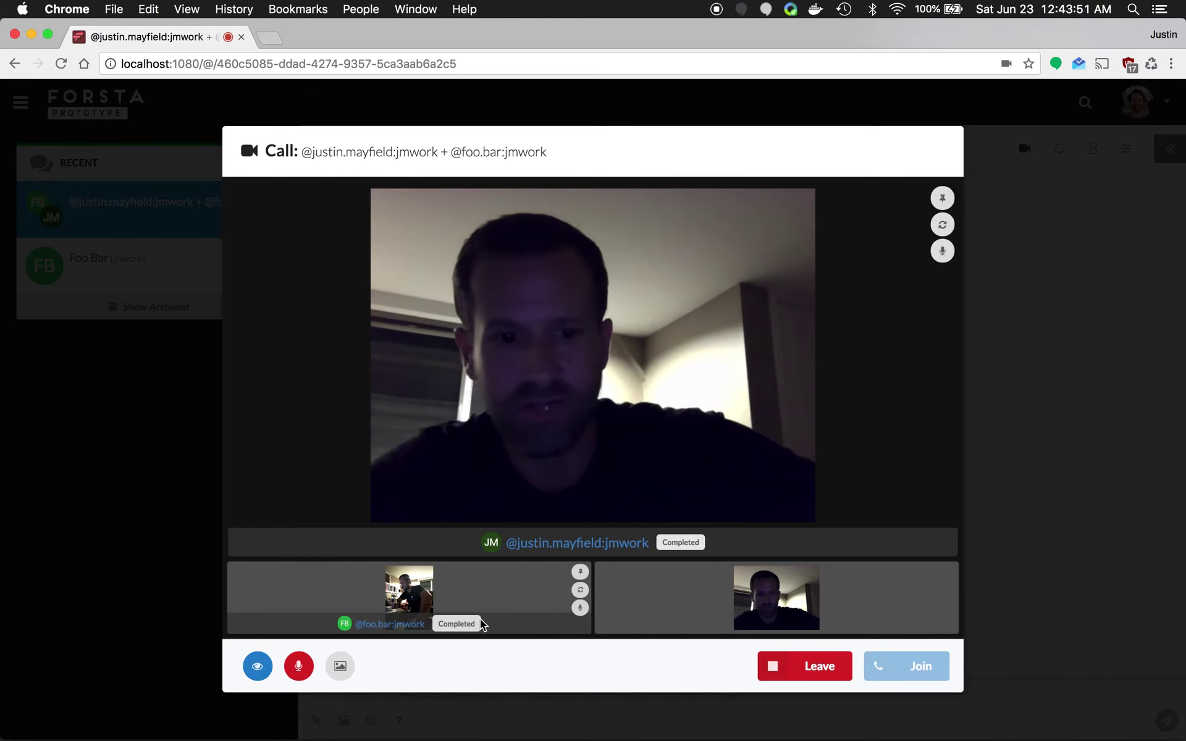
pyautogui.moveTo(409, 598)
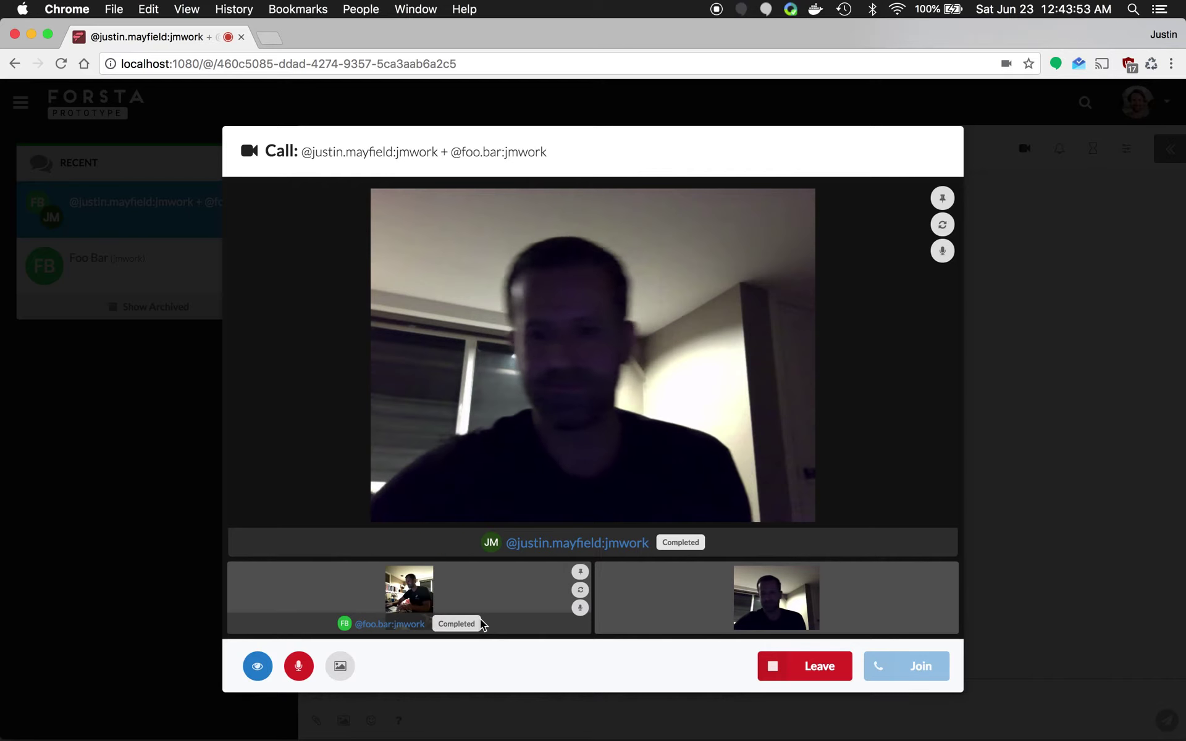
pyautogui.press('XF86AudioMute')
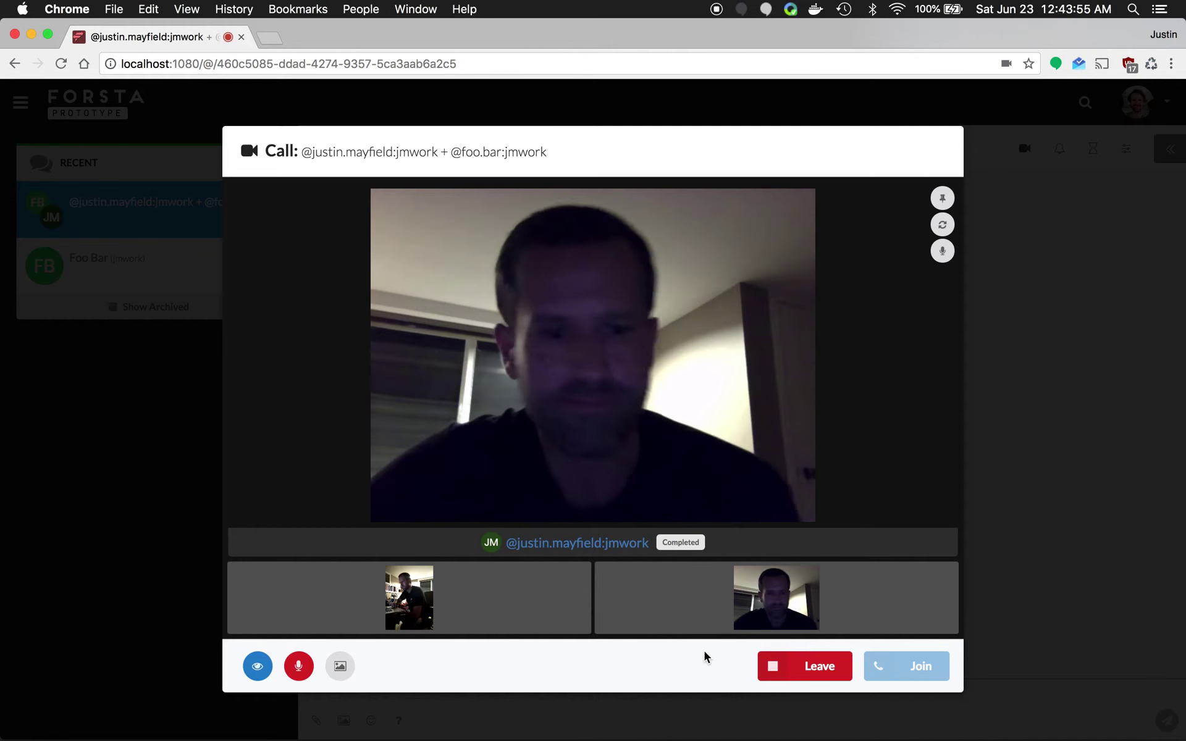
# - Leave the group call, close its window, and reopen the group video call
pyautogui.click(801, 666)
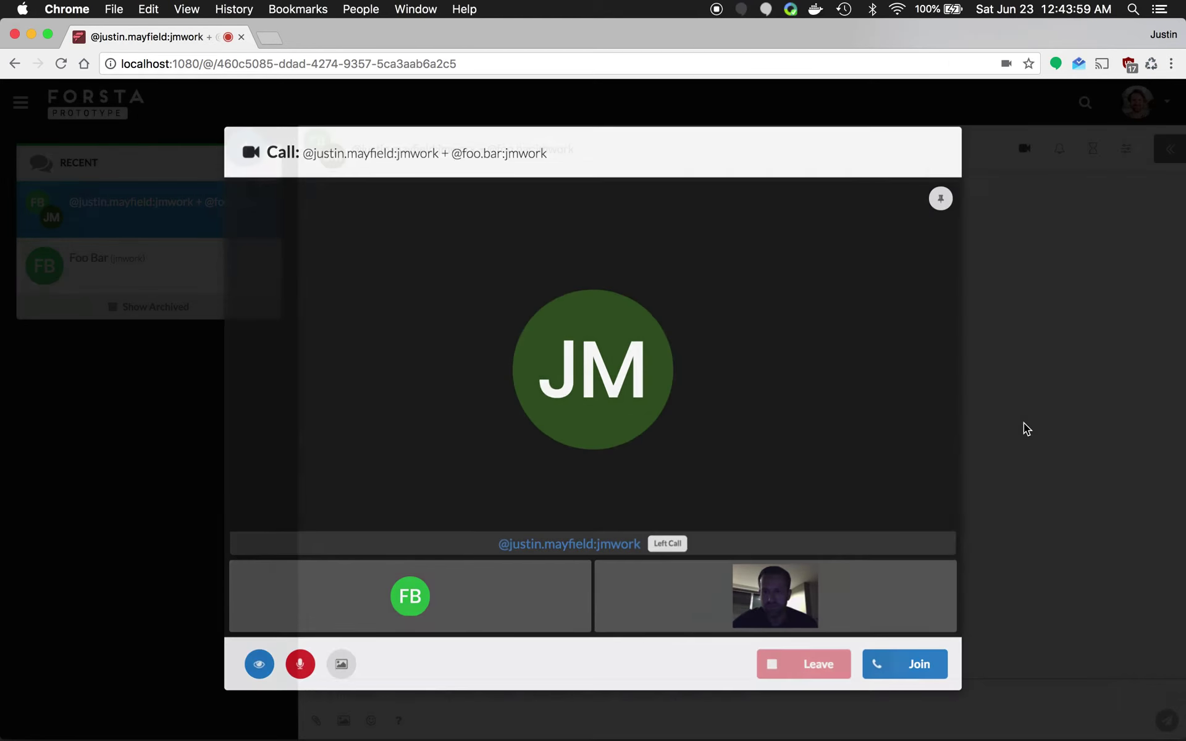
pyautogui.click(1025, 428)
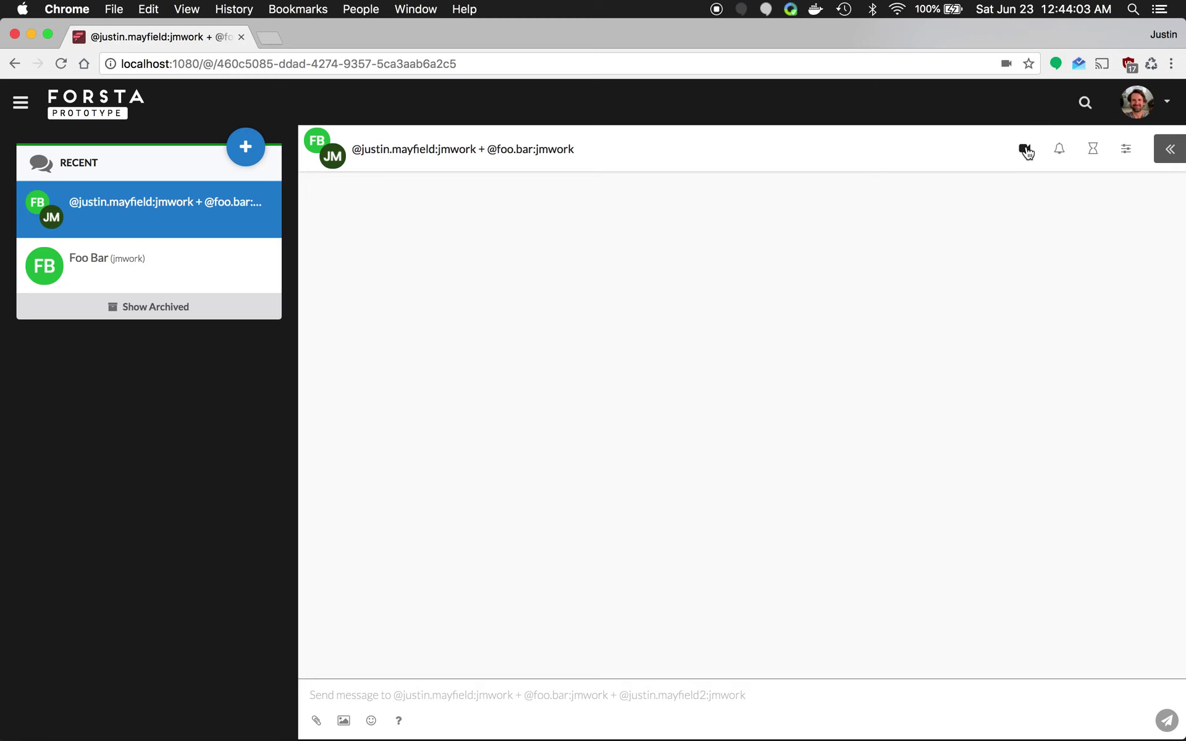
pyautogui.click(1024, 149)
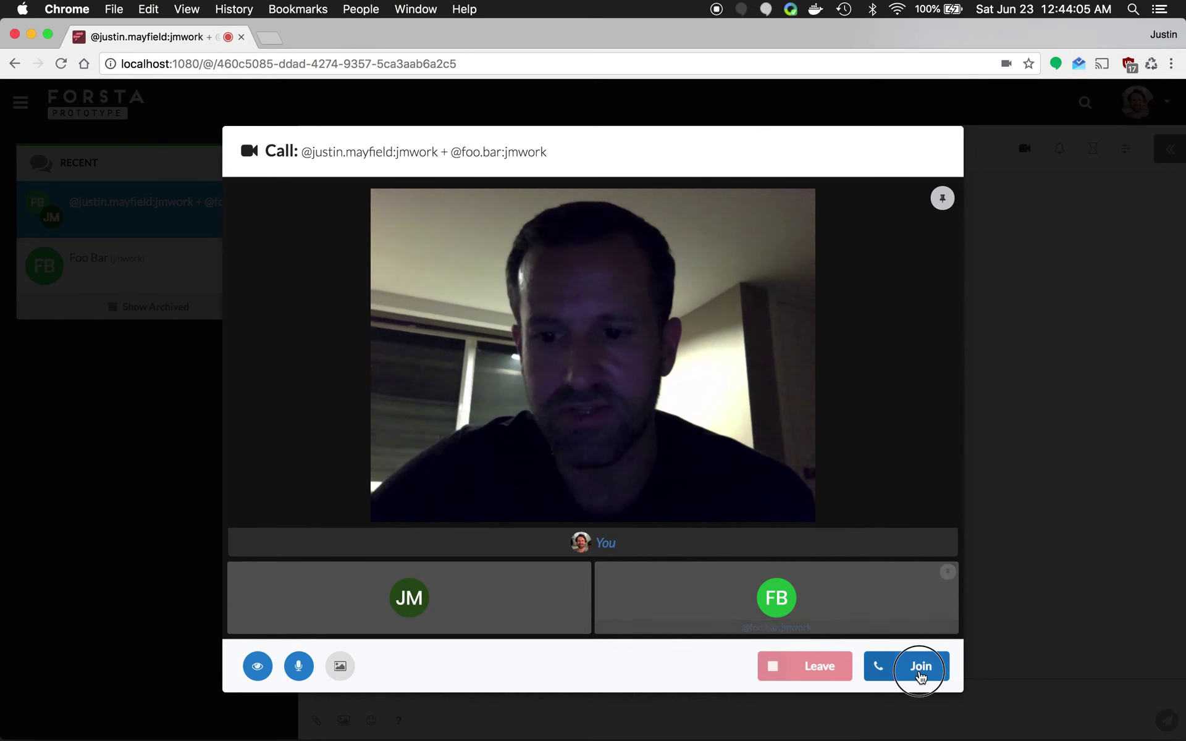
pyautogui.click(921, 669)
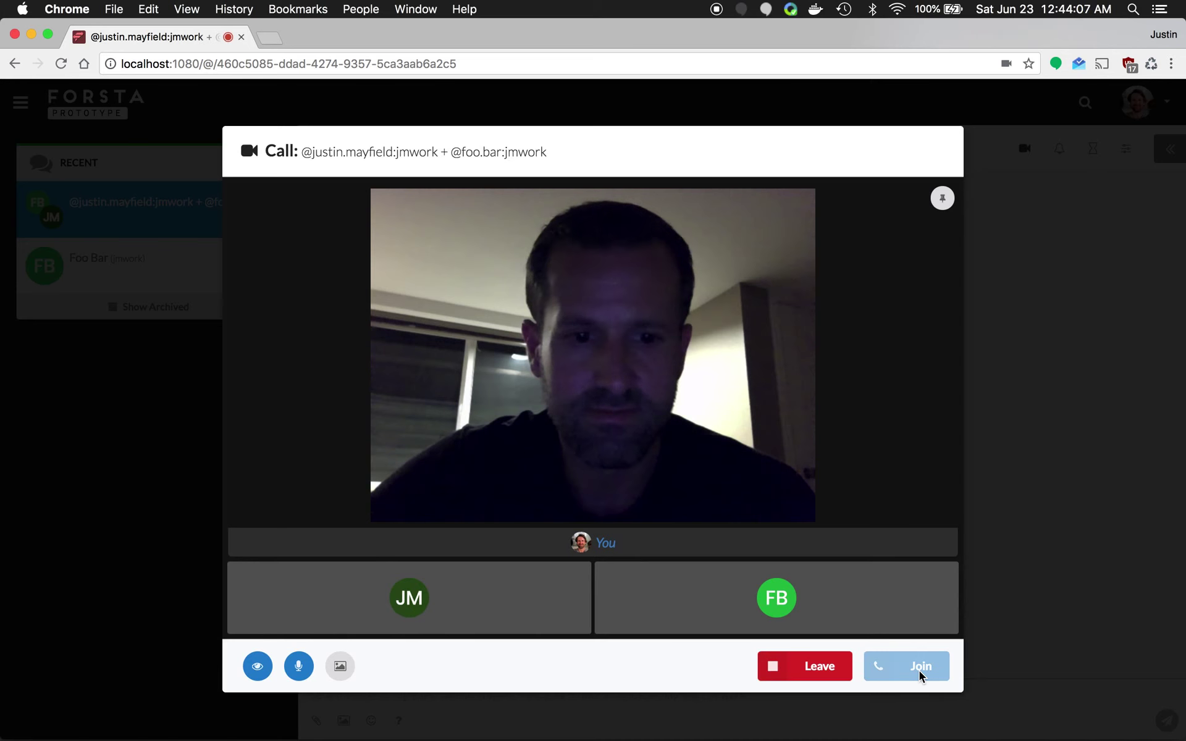